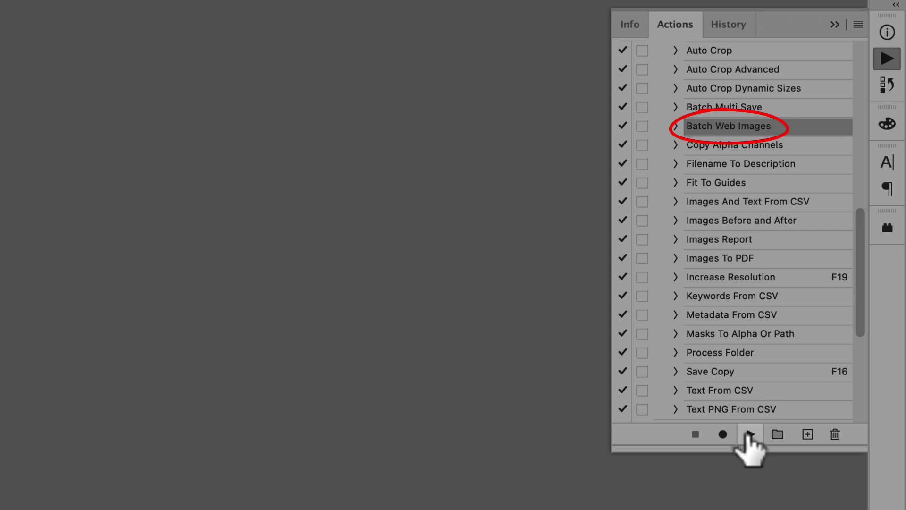
# Run the Batch Web Images action and choose the Batch Web Images/Input folder as its input, with subfolders included
pyautogui.click(750, 435)
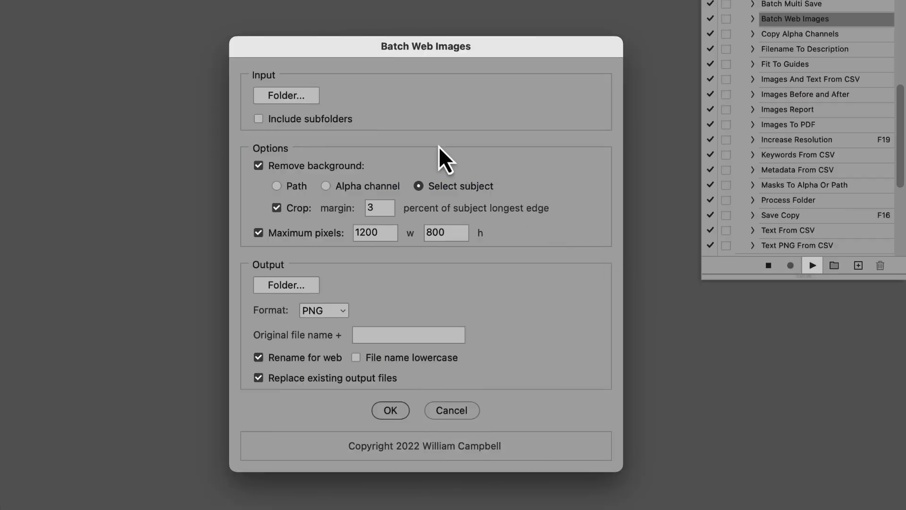
pyautogui.click(287, 94)
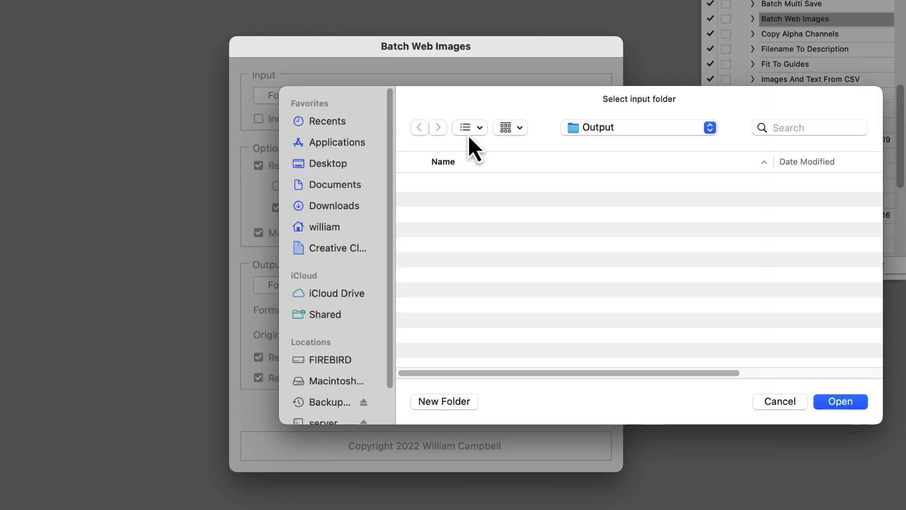
pyautogui.click(590, 132)
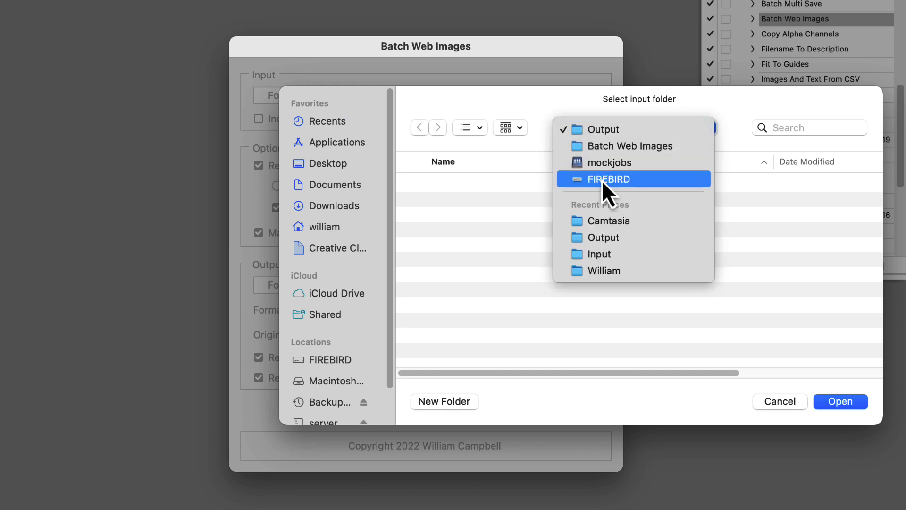
pyautogui.click(638, 255)
pyautogui.click(846, 403)
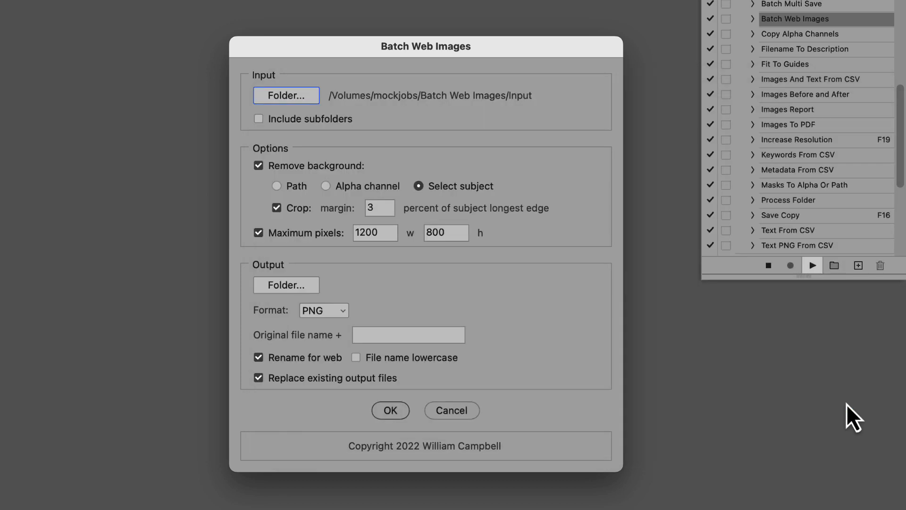
pyautogui.click(324, 117)
# Try the Path and Alpha channel background removal methods and return to Select subject
pyautogui.click(304, 191)
pyautogui.click(363, 189)
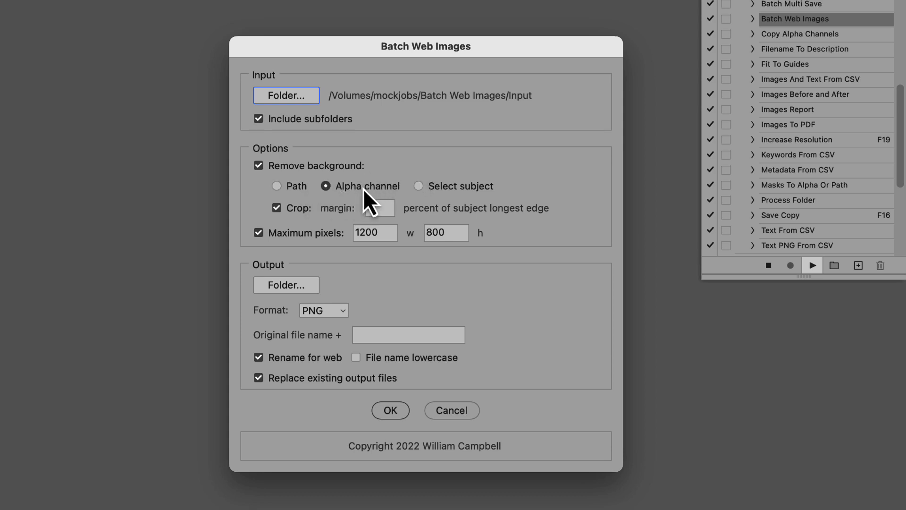
pyautogui.click(444, 189)
# Turn cropping off and back on, try a margin of 0, and restore it to 3 percent of the subject's longest edge
pyautogui.click(297, 209)
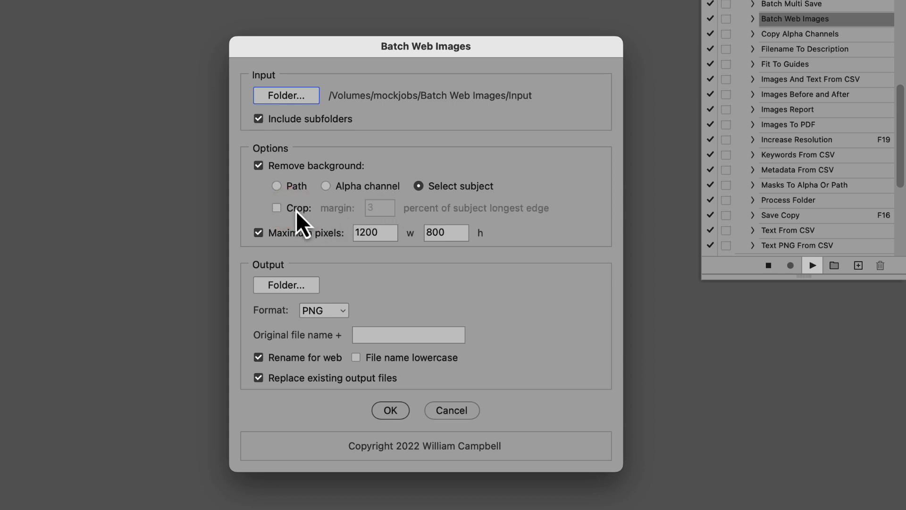
pyautogui.click(296, 210)
pyautogui.click(377, 209)
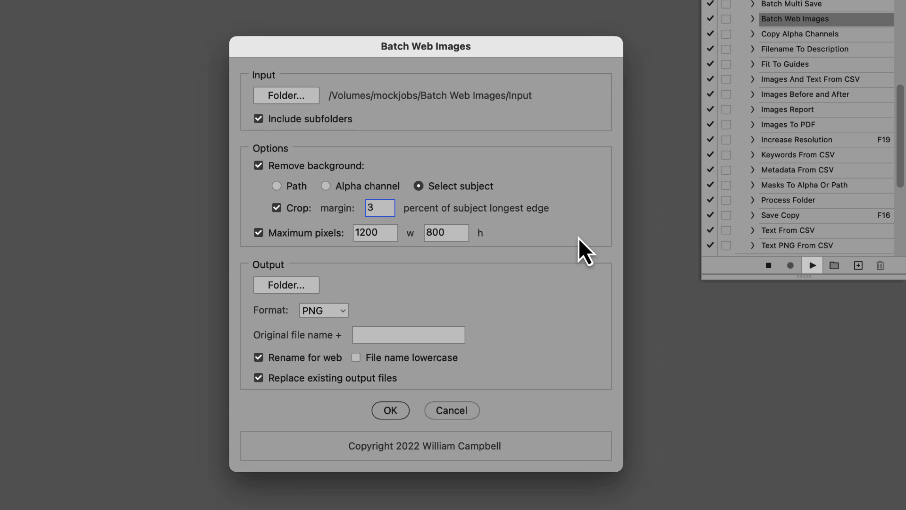
pyautogui.press('BackSpace')
pyautogui.write('0')
pyautogui.press('BackSpace')
pyautogui.write('3')
# Try leaving the maximum width blank and set it back to 1200 pixels
pyautogui.click(378, 232)
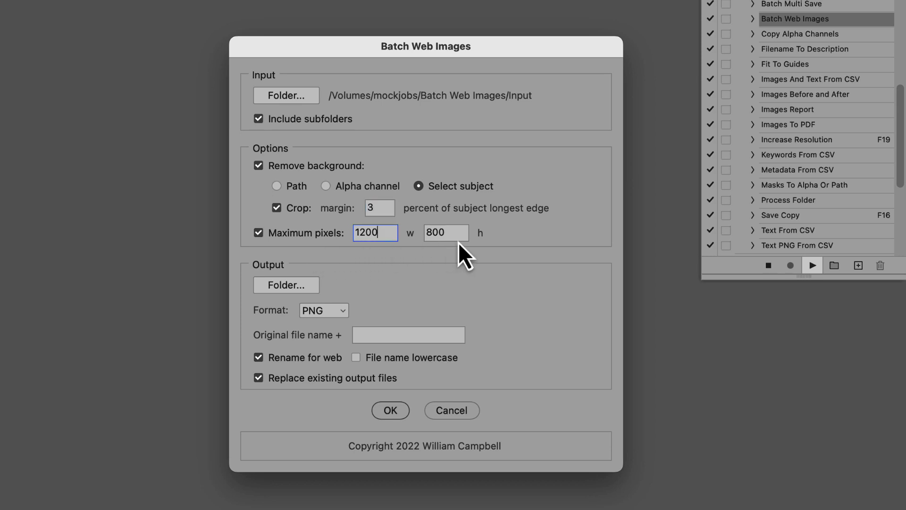
pyautogui.press('Tab')
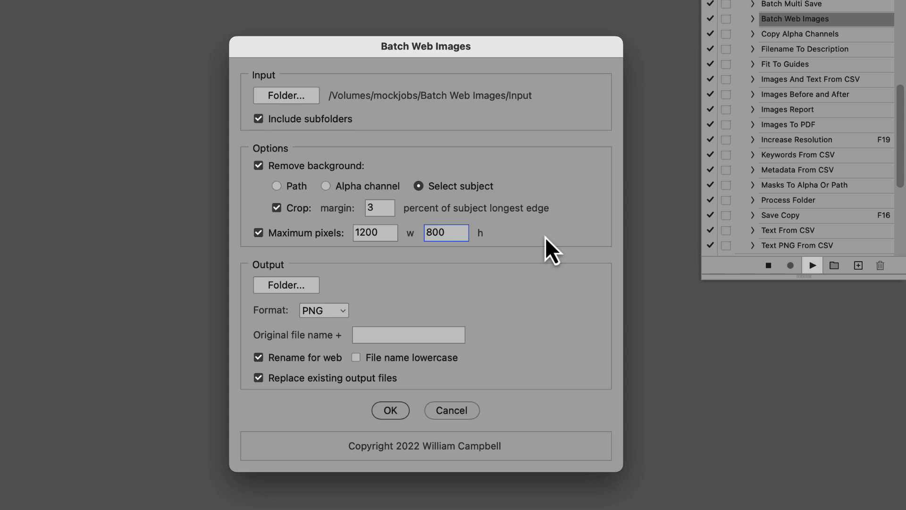
pyautogui.hotkey('shift', 'Tab')
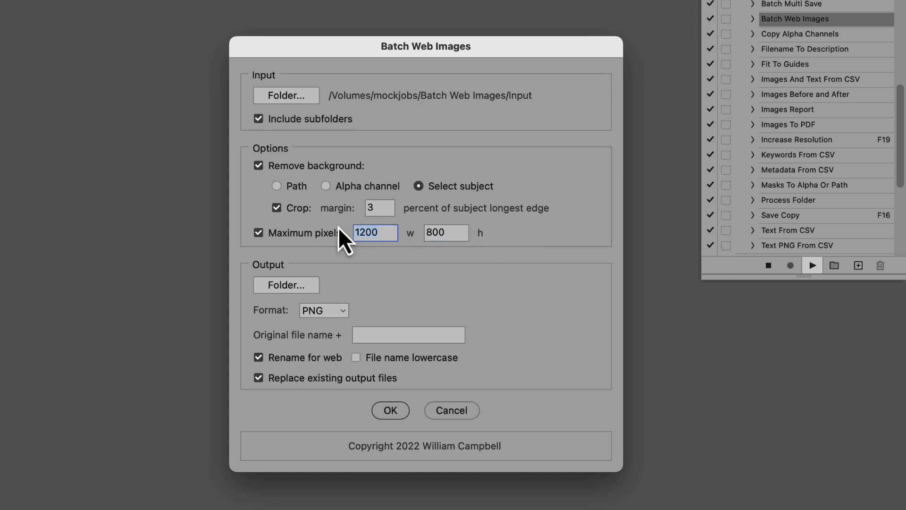
pyautogui.press('BackSpace')
pyautogui.press('Tab')
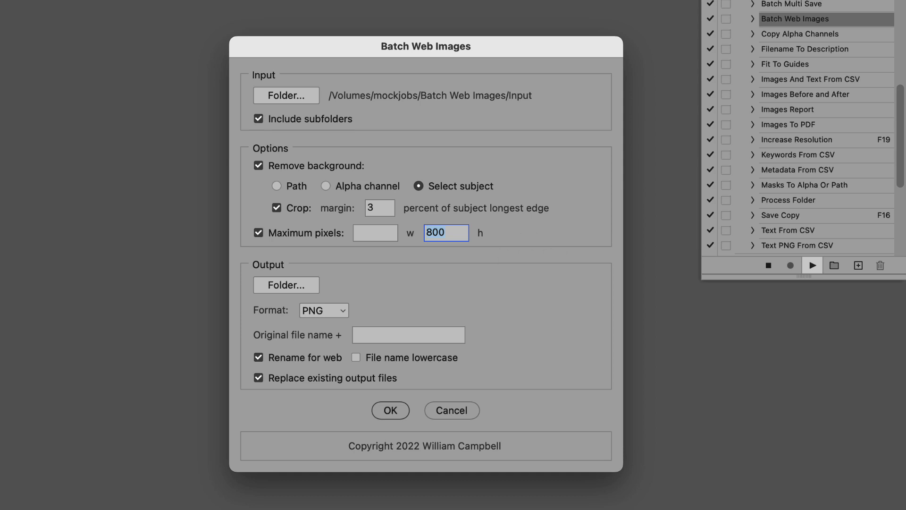
pyautogui.hotkey('shift', 'Tab')
pyautogui.write('1200')
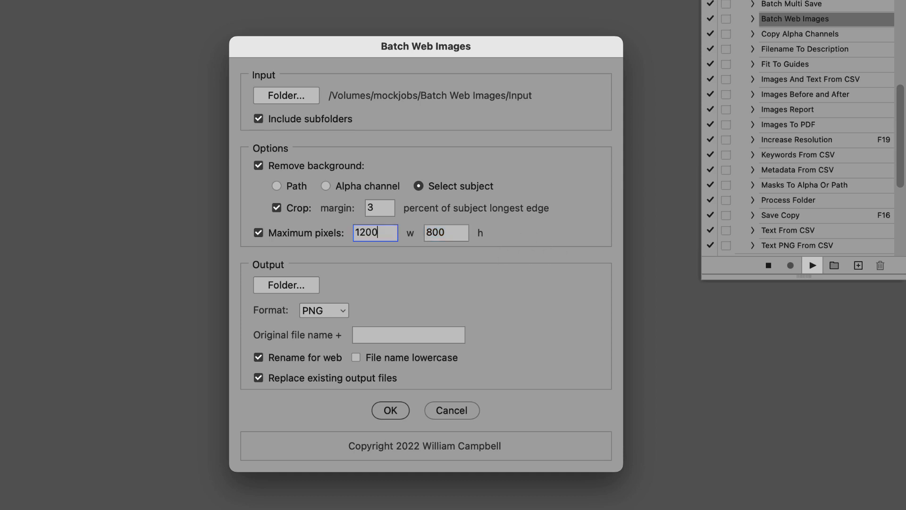
pyautogui.press('Tab')
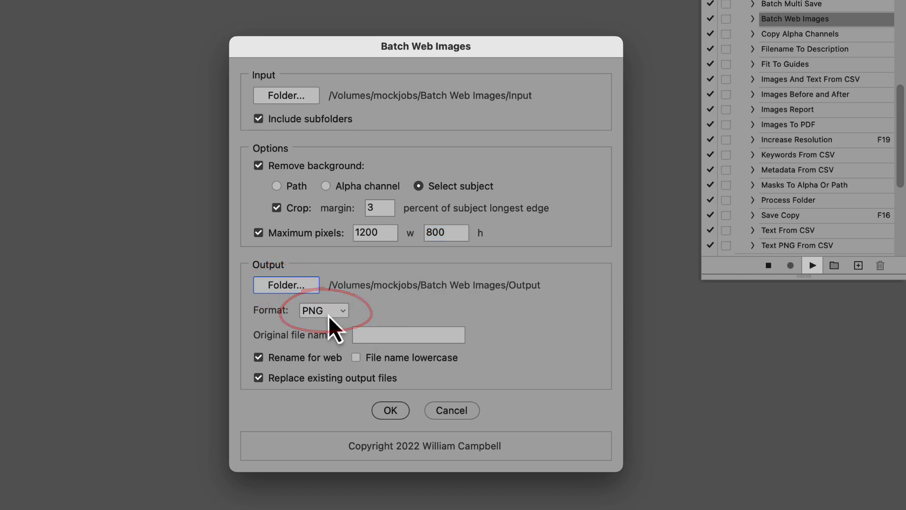
# Keep PNG as the output format and append "-web" to the original file names
pyautogui.click(338, 311)
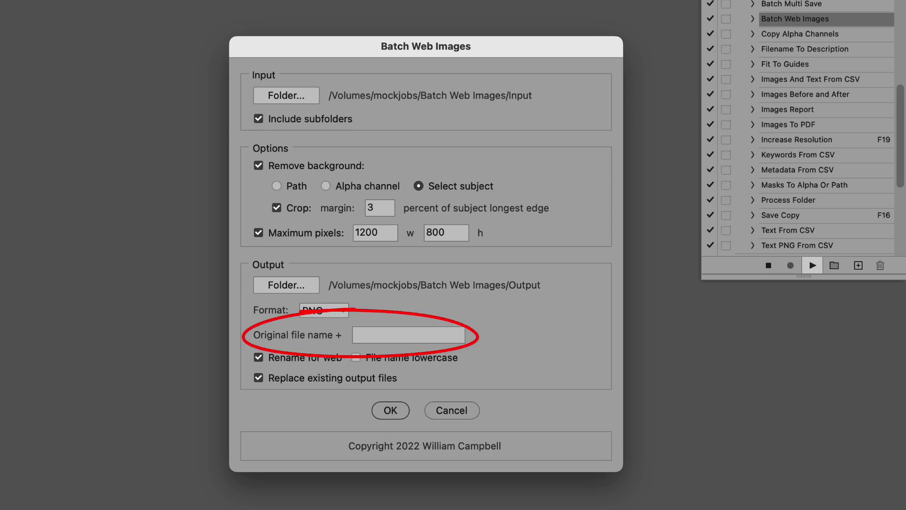
pyautogui.click(408, 334)
pyautogui.write('-w')
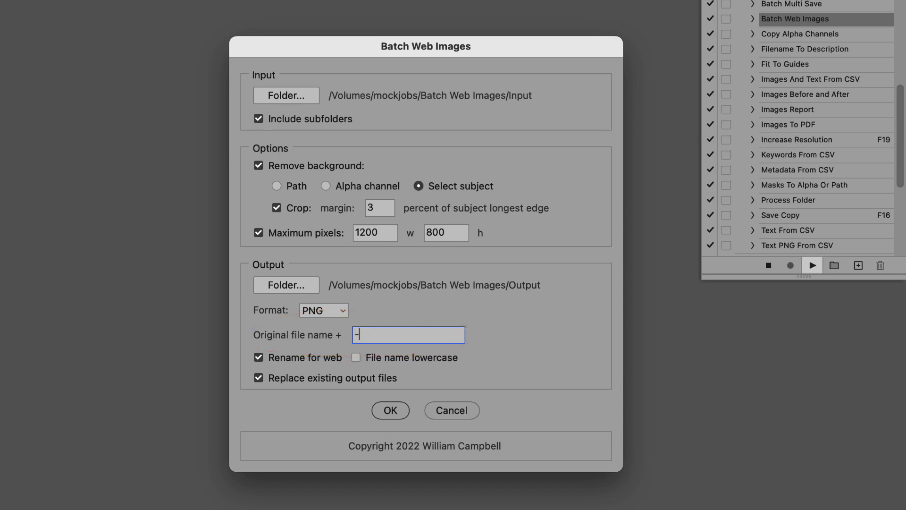
pyautogui.write('eb')
# Turn on lowercase file names, keep web renaming and replacement of existing output files enabled, and process the batch
pyautogui.click(330, 361)
pyautogui.click(330, 361)
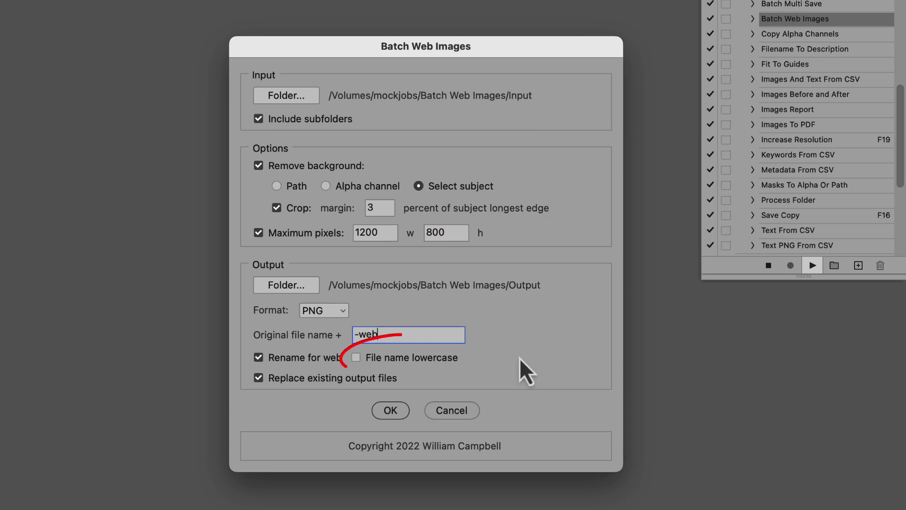
pyautogui.click(444, 363)
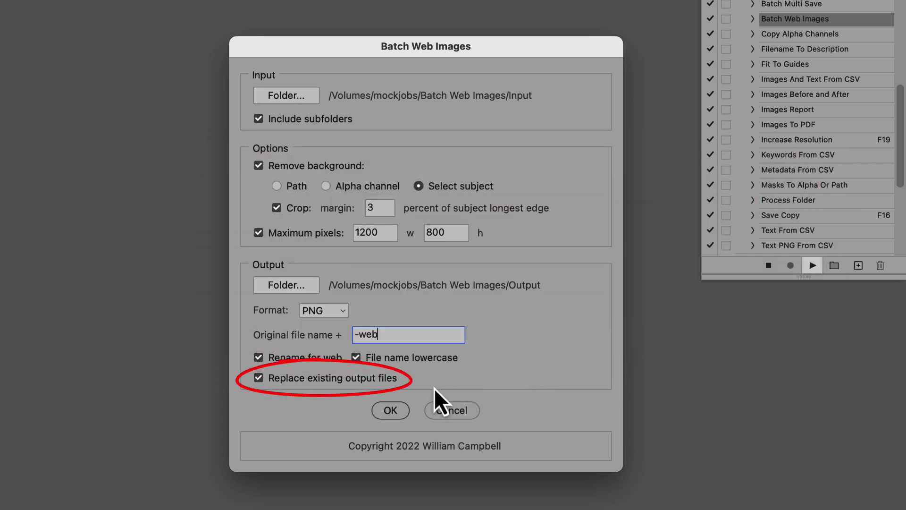
pyautogui.click(260, 380)
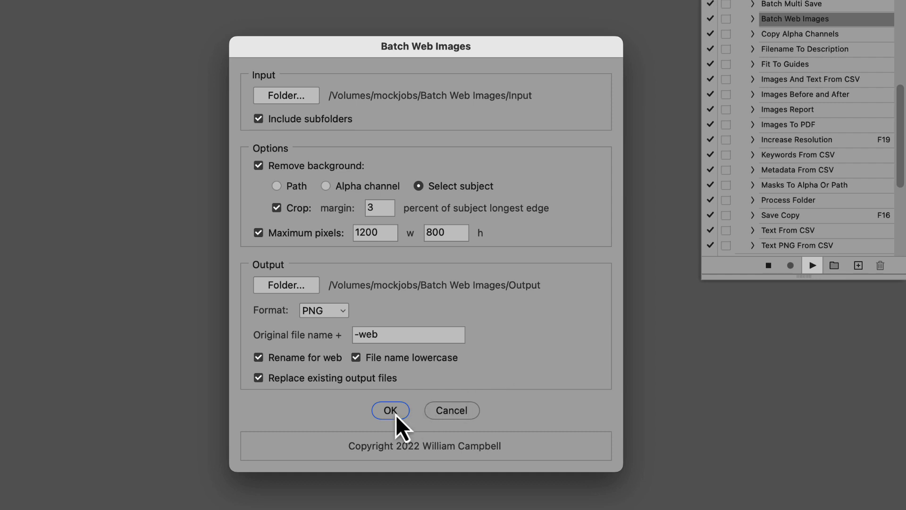
pyautogui.click(396, 414)
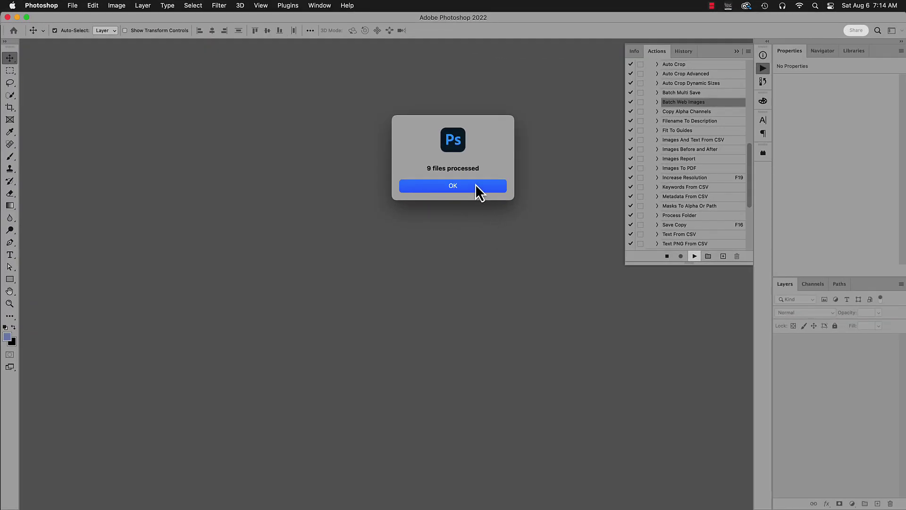
pyautogui.click(474, 184)
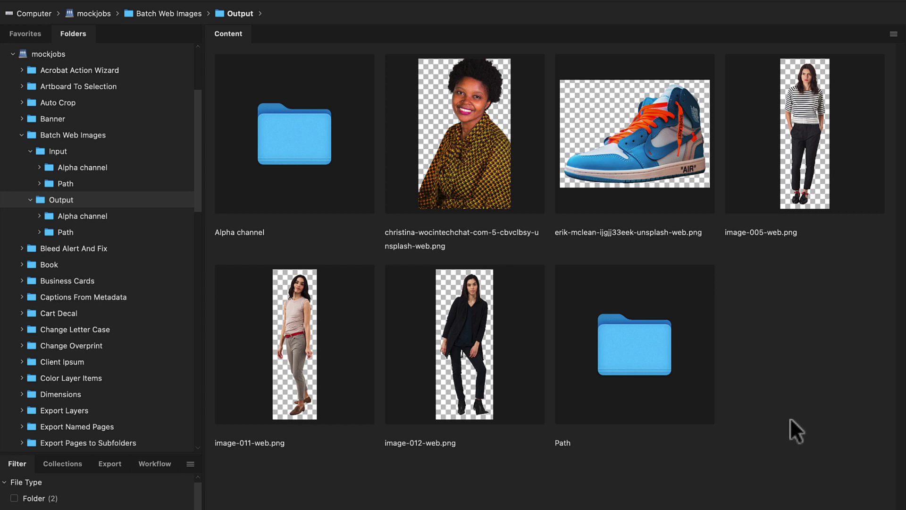
# Switch to Adobe Bridge and examine the Alpha channel and Path subfolders in the Output folder
pyautogui.click(284, 159)
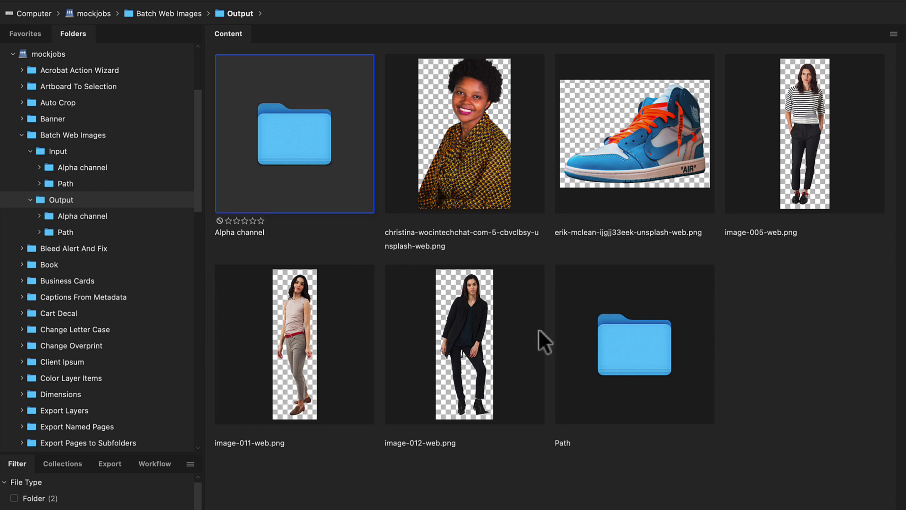
pyautogui.click(619, 338)
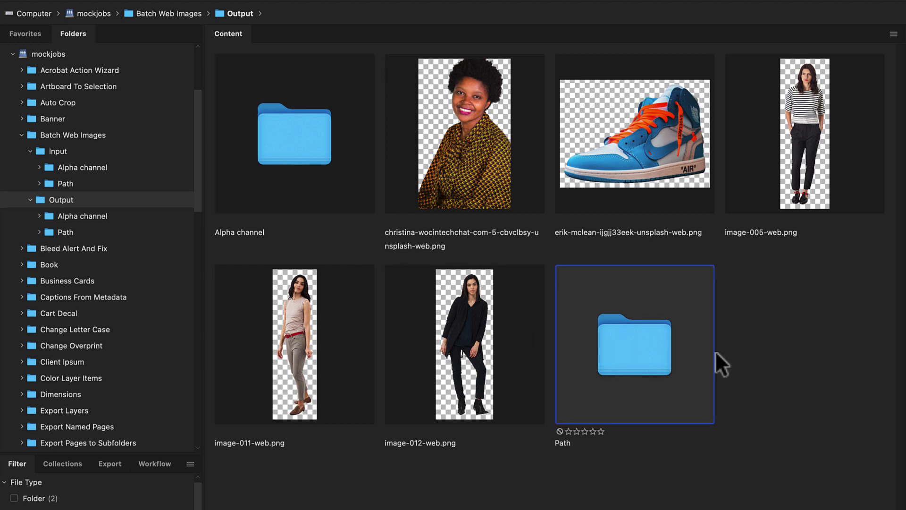
pyautogui.click(821, 359)
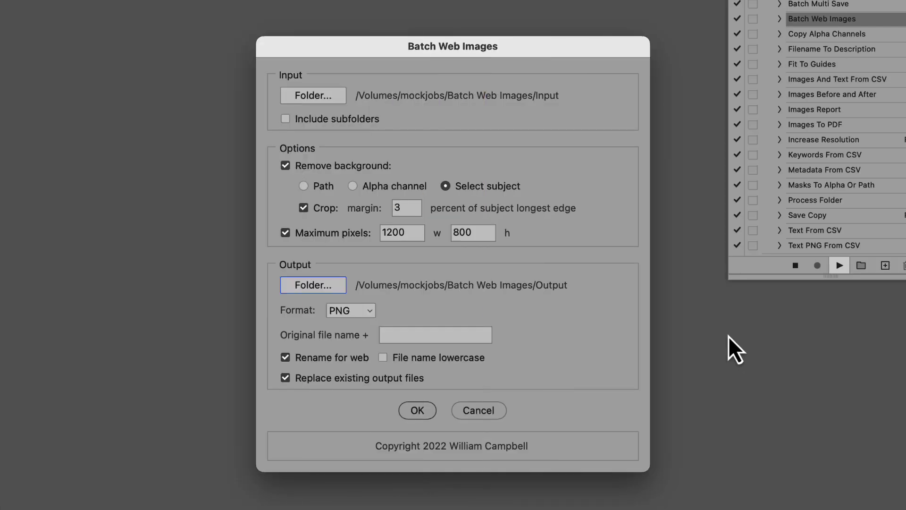
# Process the batch again with Path background removal, the "-web" suffix and lowercase file names, and open its alert log
pyautogui.click(314, 188)
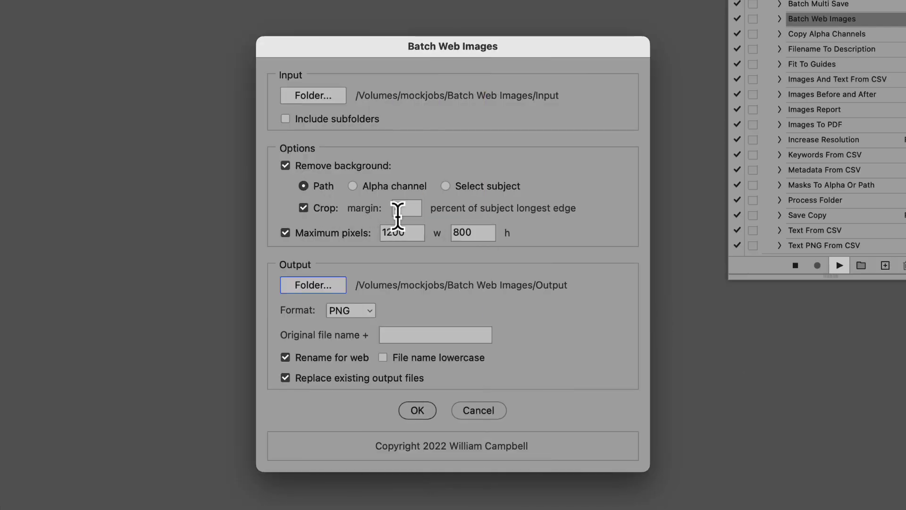
pyautogui.click(434, 334)
pyautogui.write('-web')
pyautogui.click(415, 360)
pyautogui.click(417, 411)
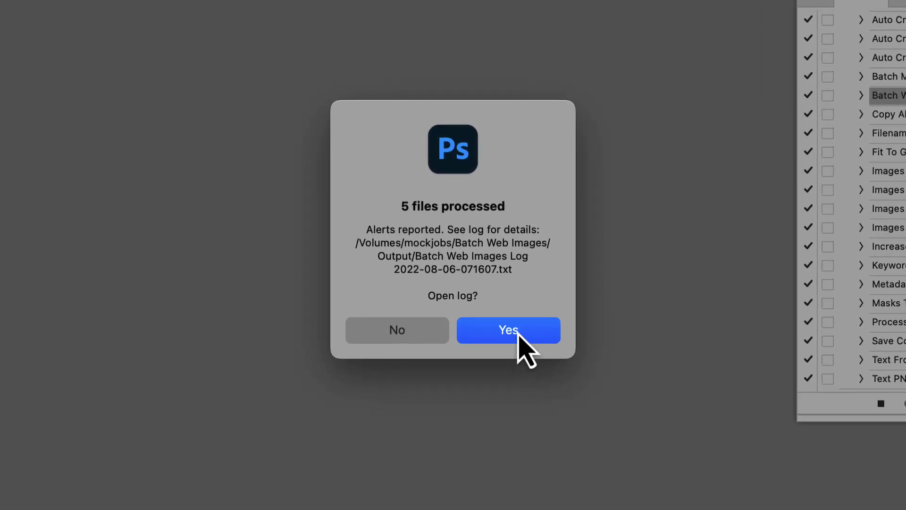
pyautogui.click(518, 332)
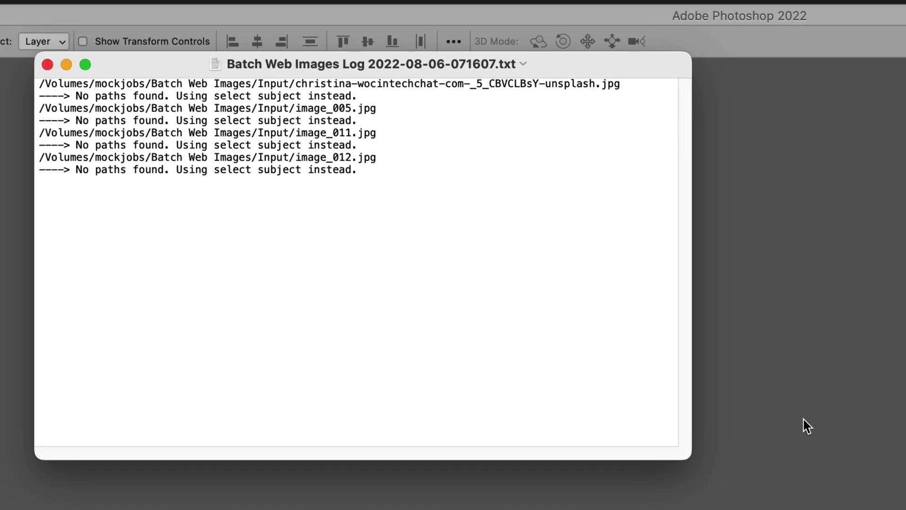